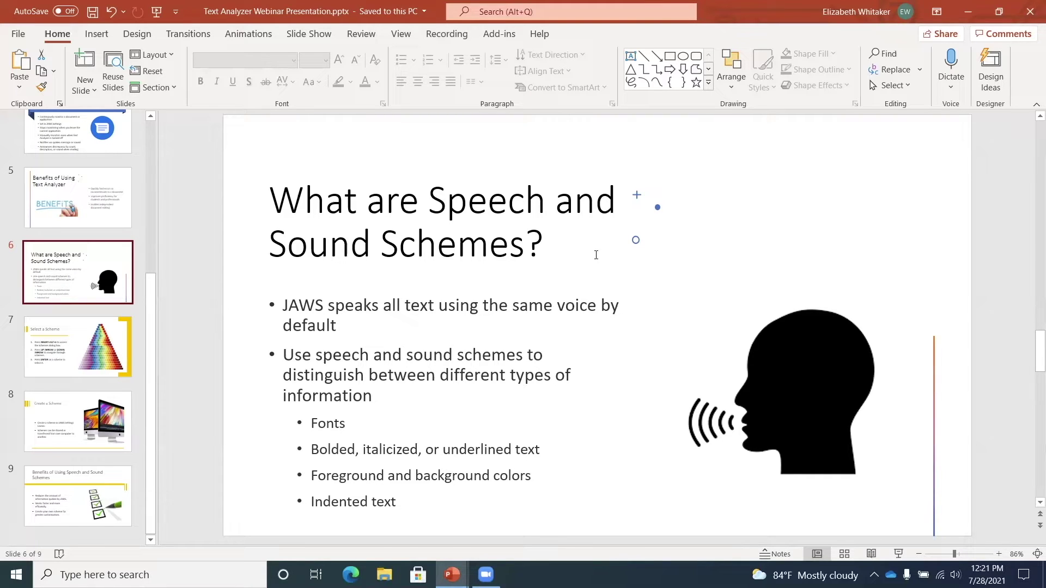
Step: Cycle focus through the slide pane, status bar, ribbon and thumbnails, ending on the slide editing area
{"action": "key", "text": "F6"}
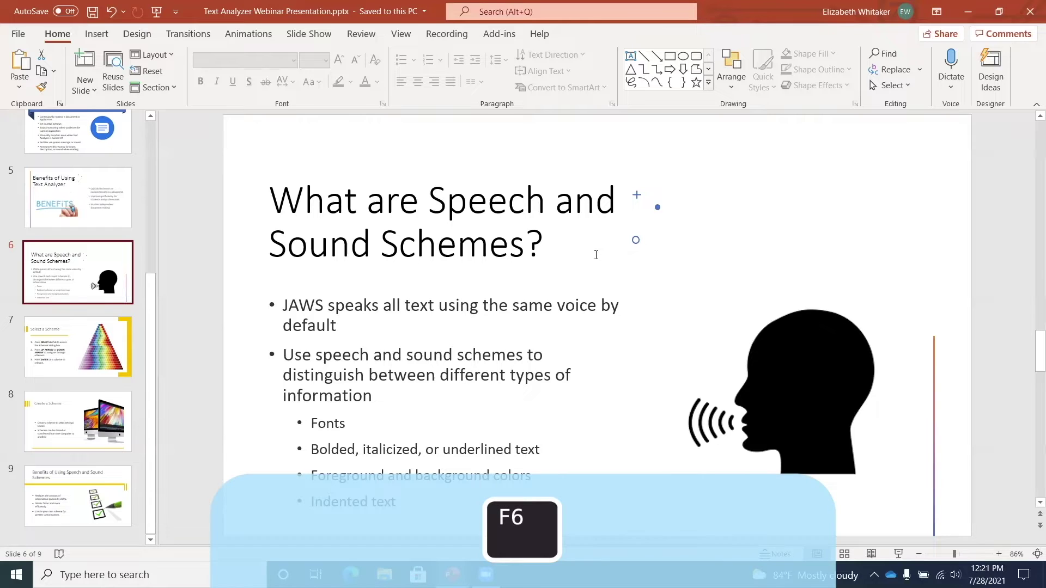
{"action": "key", "text": "F6"}
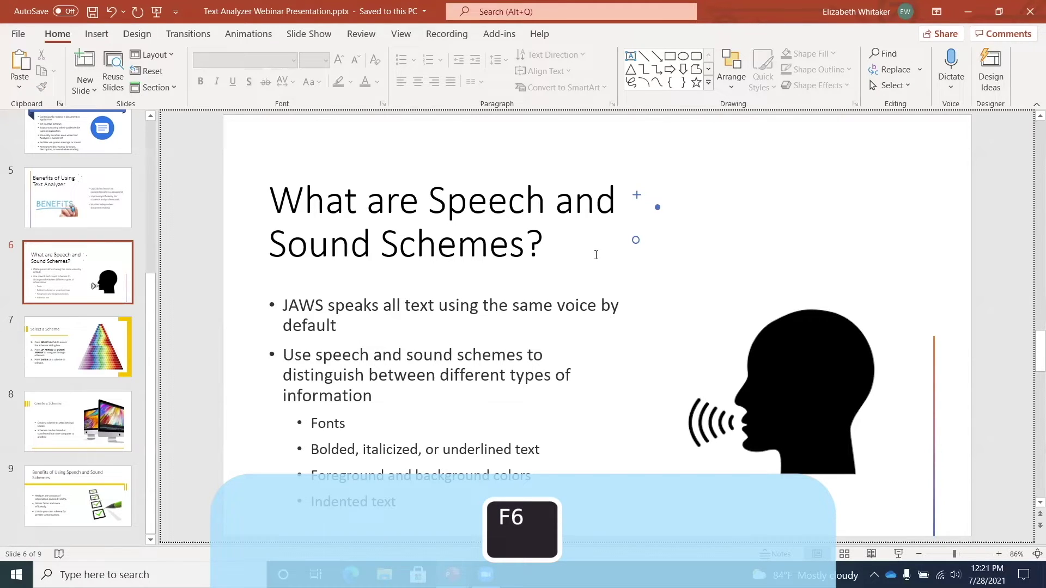
{"action": "key", "text": "F6"}
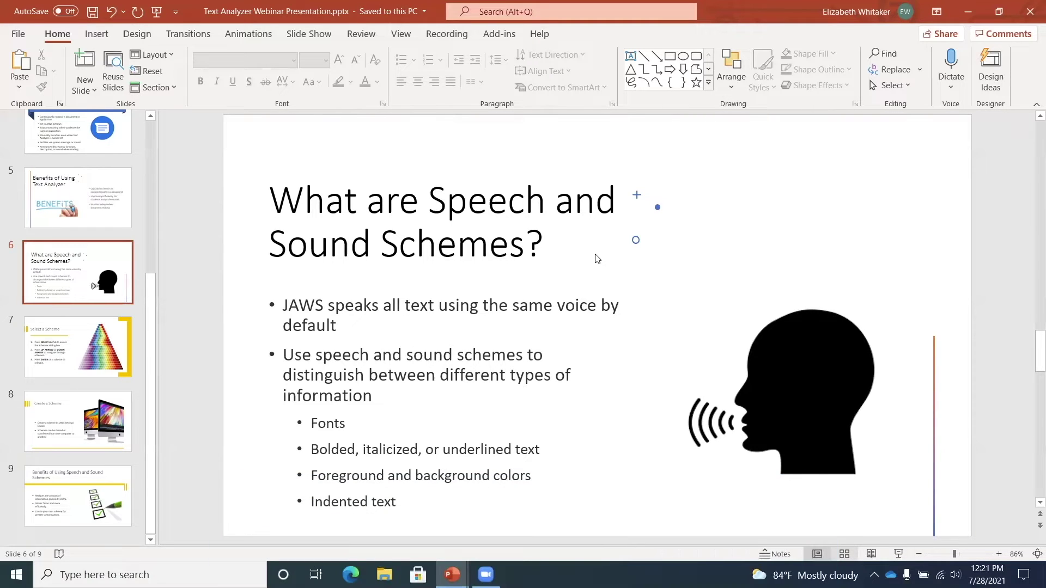
{"action": "key", "text": "alt"}
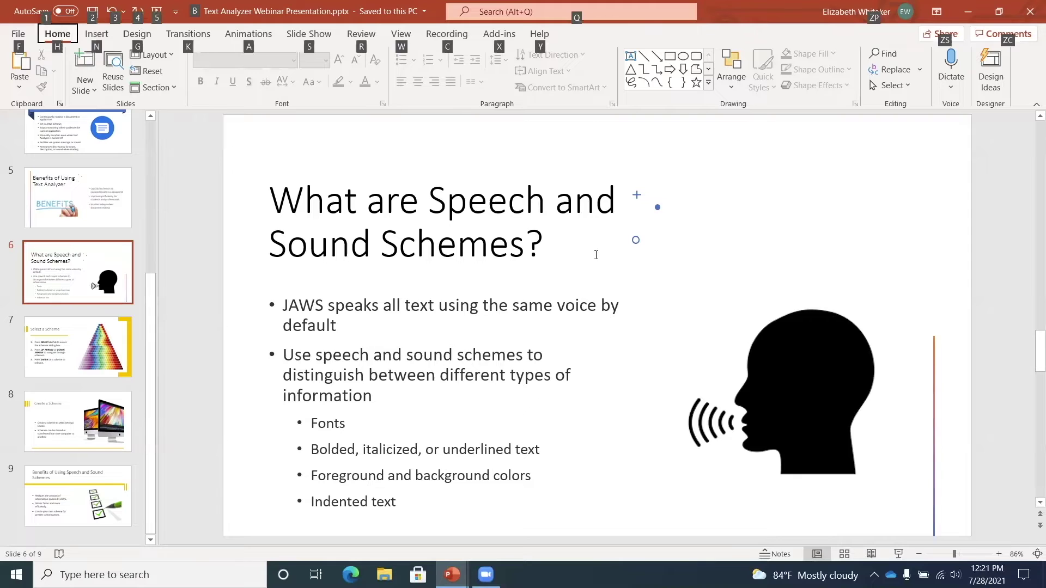
{"action": "key", "text": "F6"}
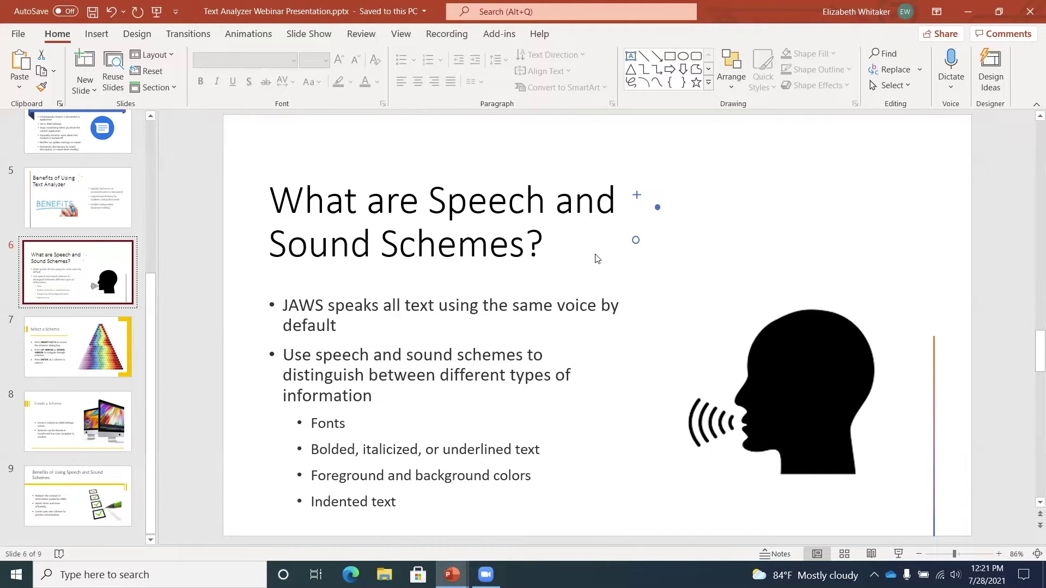
{"action": "key", "text": "F6"}
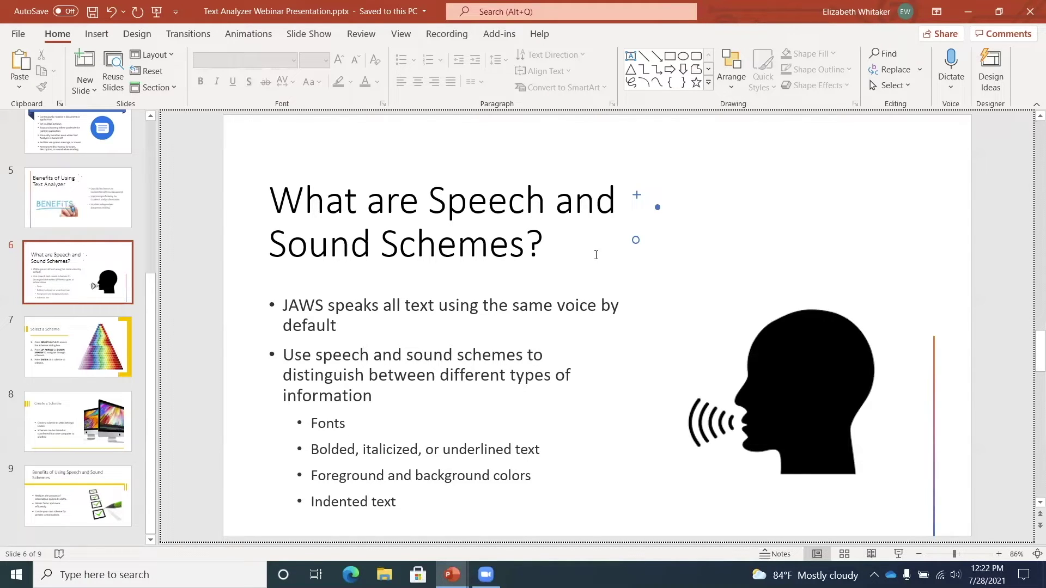
Step: From the thumbnail list, go to slide 1 of 9, the Presenter slide
{"action": "key", "text": "shift+F6"}
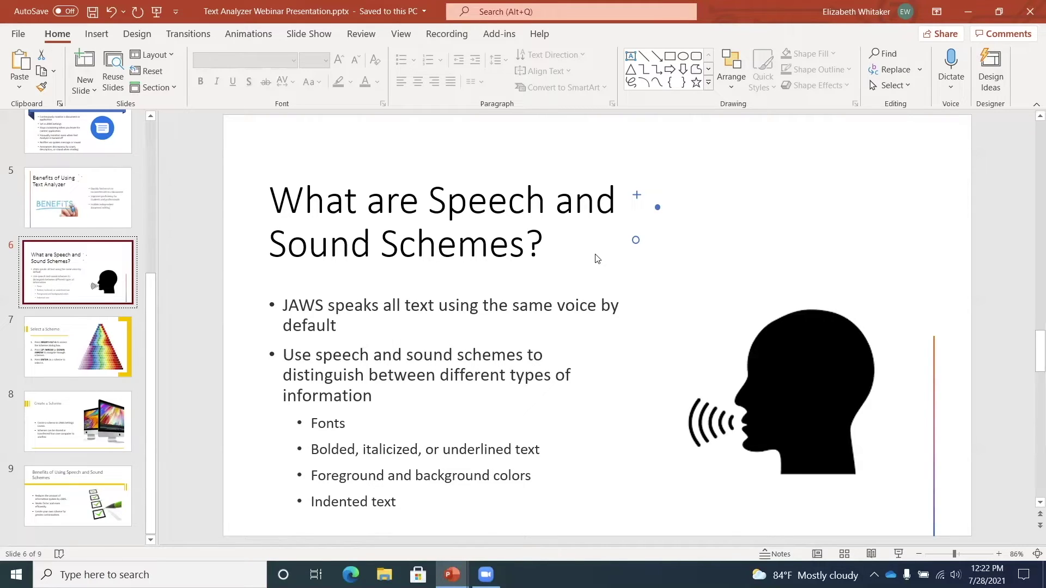
{"action": "key", "text": "ctrl+Home"}
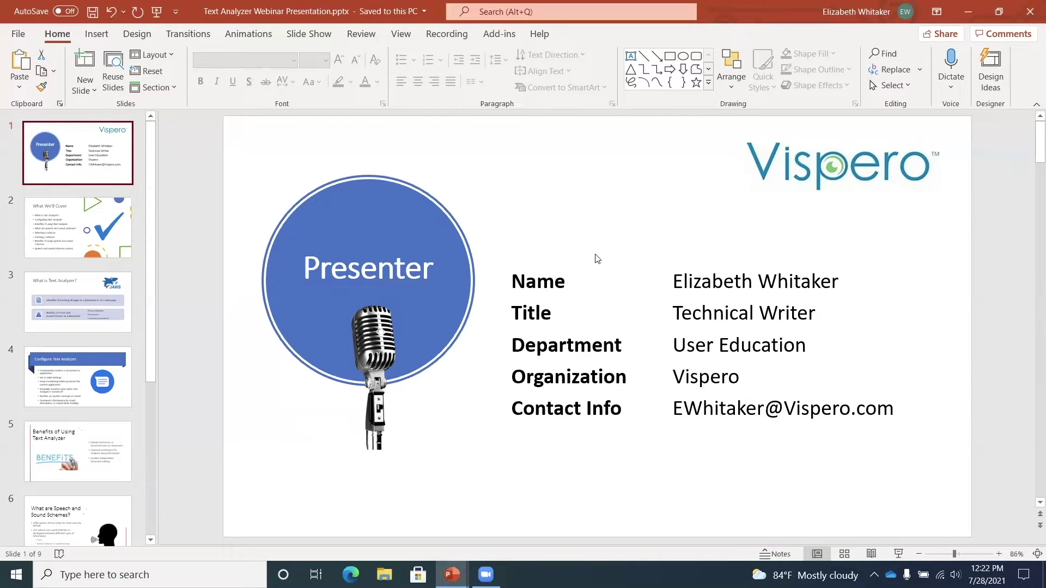
Step: Page through slides 2, 3 and 4 to slide 6, 'What are Speech and Sound Schemes?'
{"action": "key", "text": "Page_Down"}
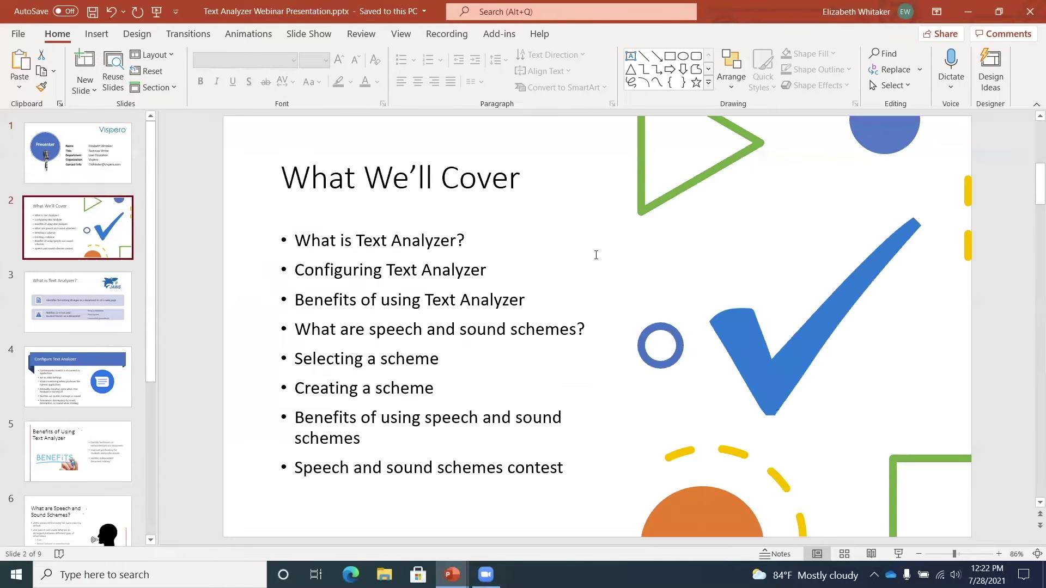
{"action": "key", "text": "Page_Down"}
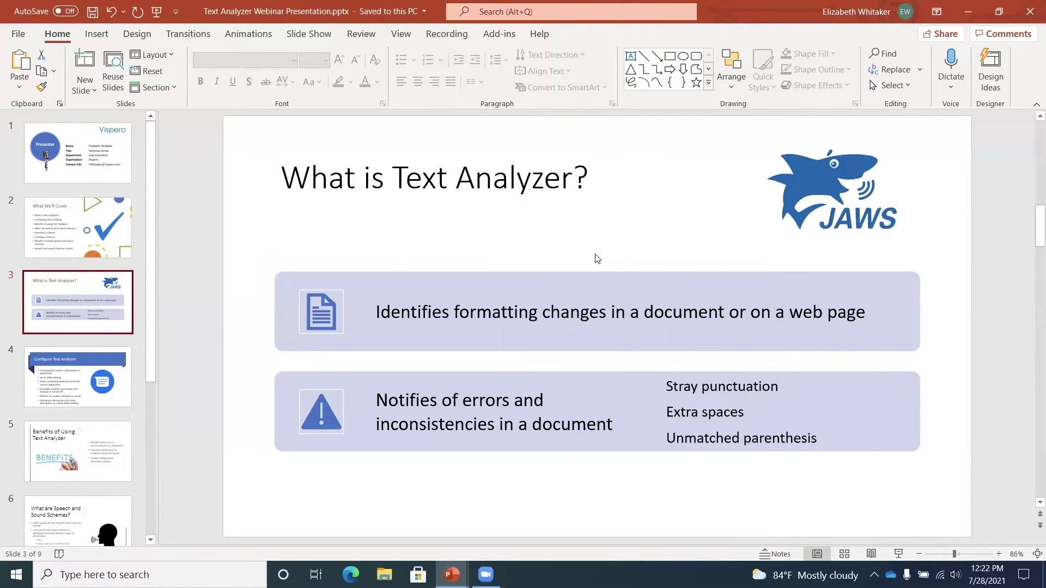
{"action": "key", "text": "Page_Down"}
{"action": "key", "text": "Page_Down"}
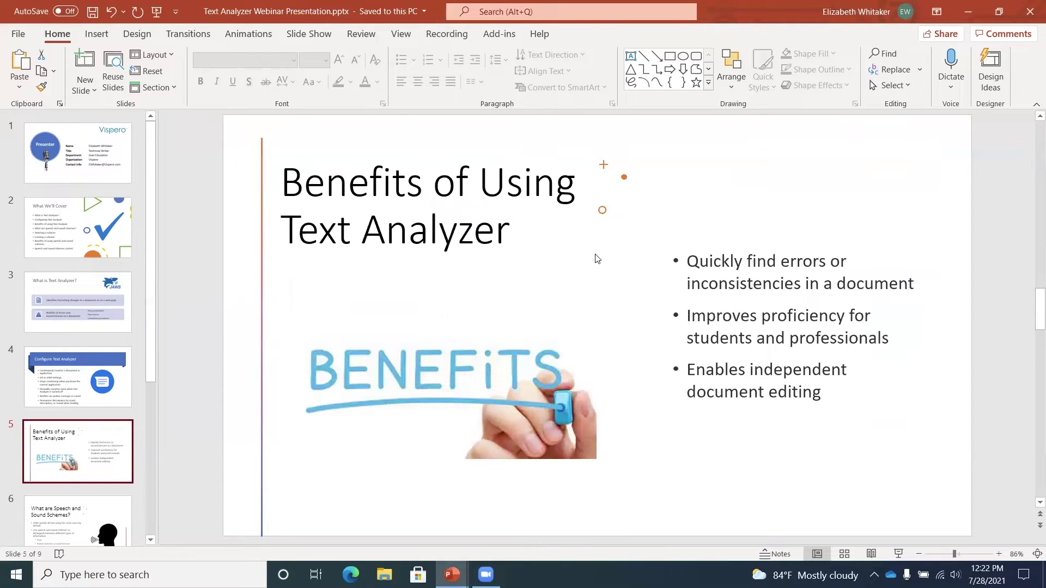
{"action": "key", "text": "Page_Down"}
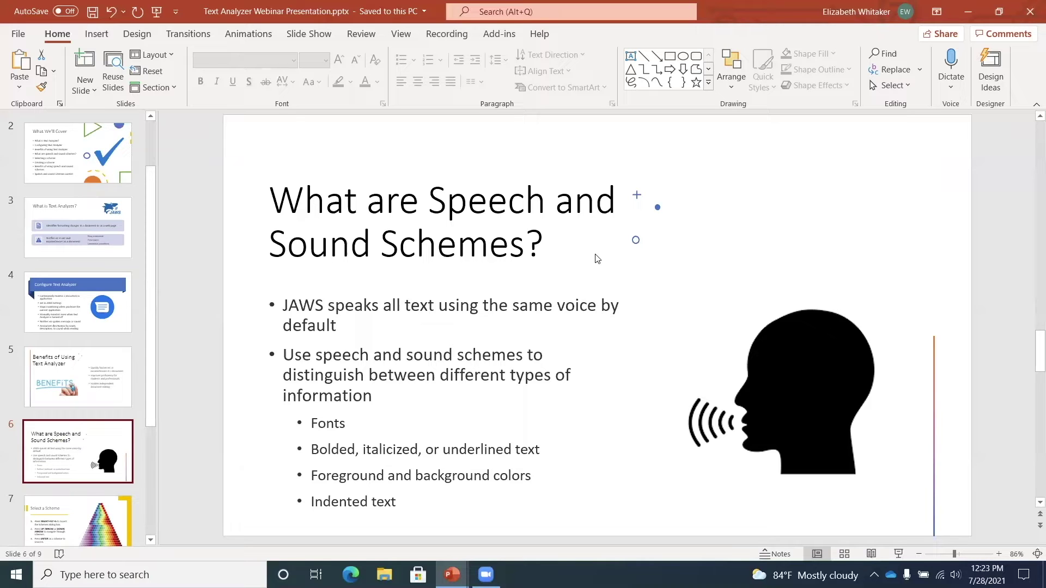
{"action": "scroll", "coordinate": [597, 259], "scroll_direction": "down", "scroll_amount": 1}
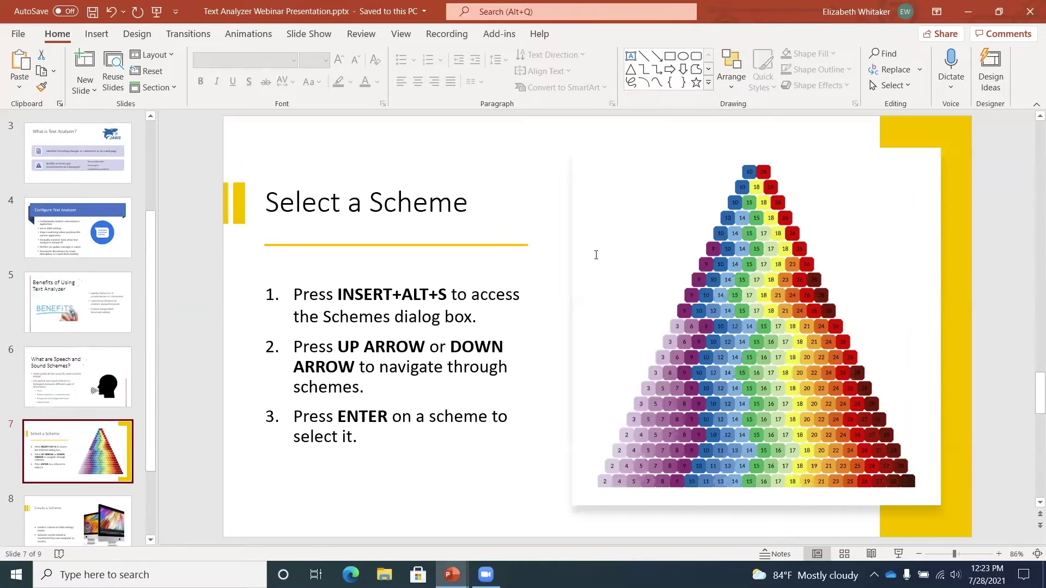
{"action": "scroll", "coordinate": [596, 255], "scroll_direction": "down", "scroll_amount": 1}
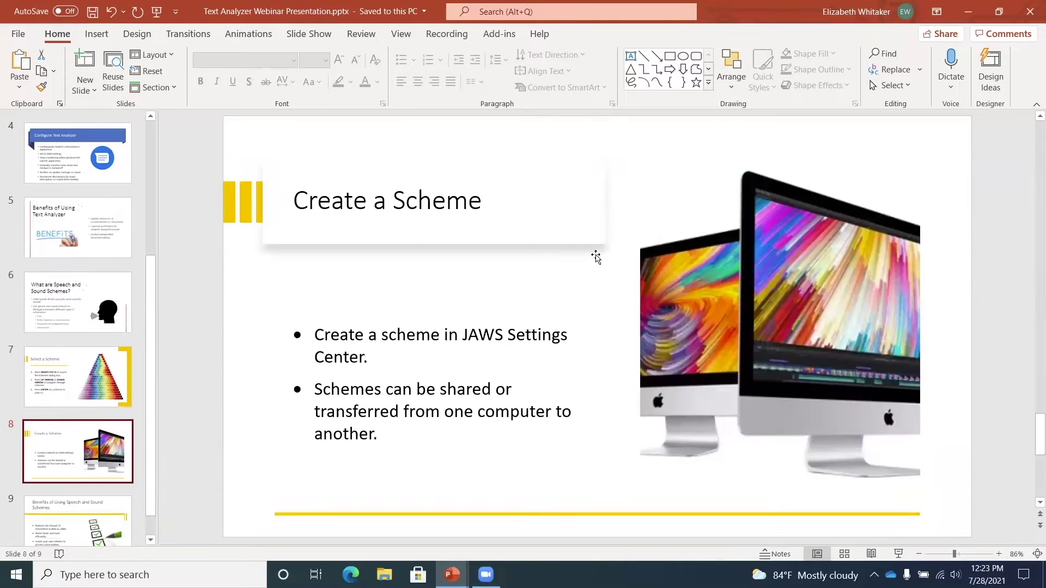
{"action": "scroll", "coordinate": [596, 257], "scroll_direction": "down", "scroll_amount": 1}
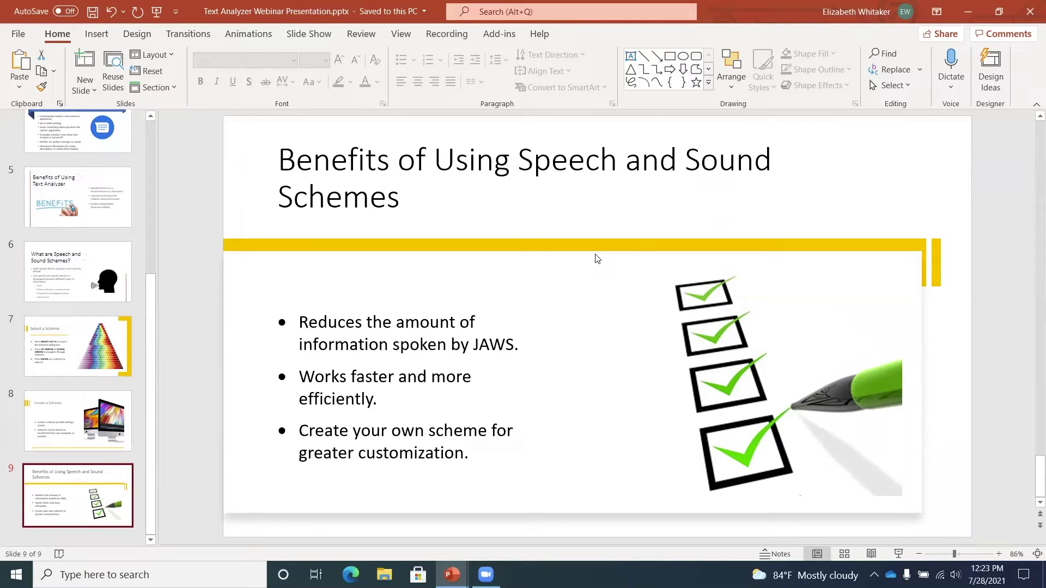
{"action": "scroll", "coordinate": [597, 258], "scroll_direction": "up", "scroll_amount": 1}
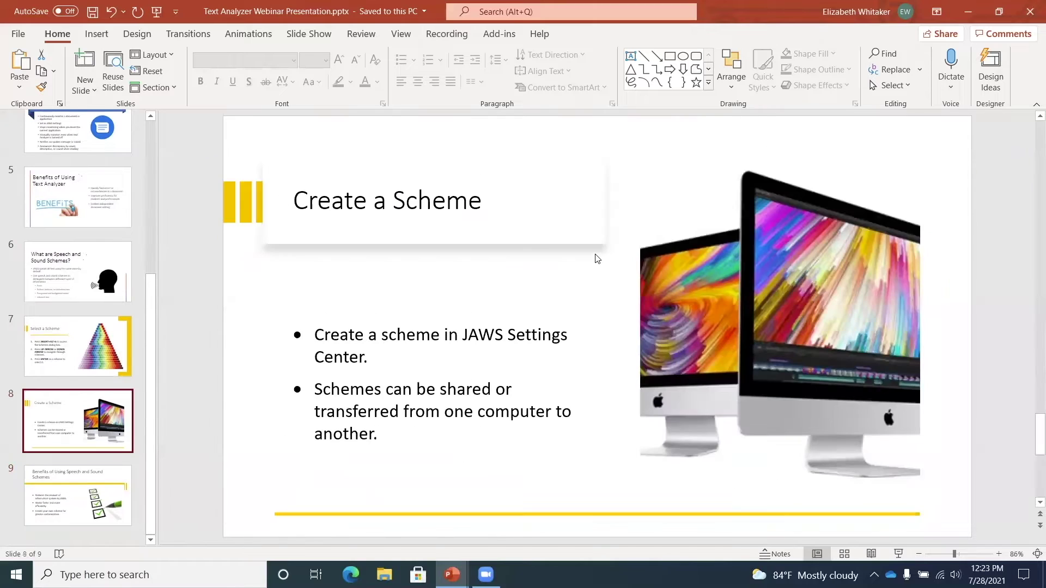
{"action": "scroll", "coordinate": [598, 259], "scroll_direction": "up", "scroll_amount": 1}
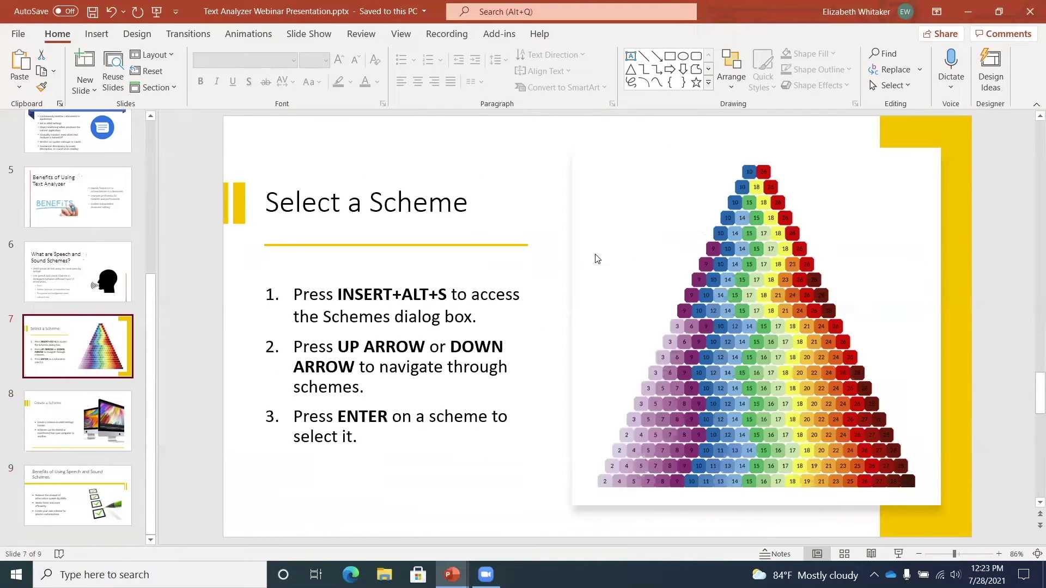
{"action": "scroll", "coordinate": [598, 259], "scroll_direction": "up", "scroll_amount": 1}
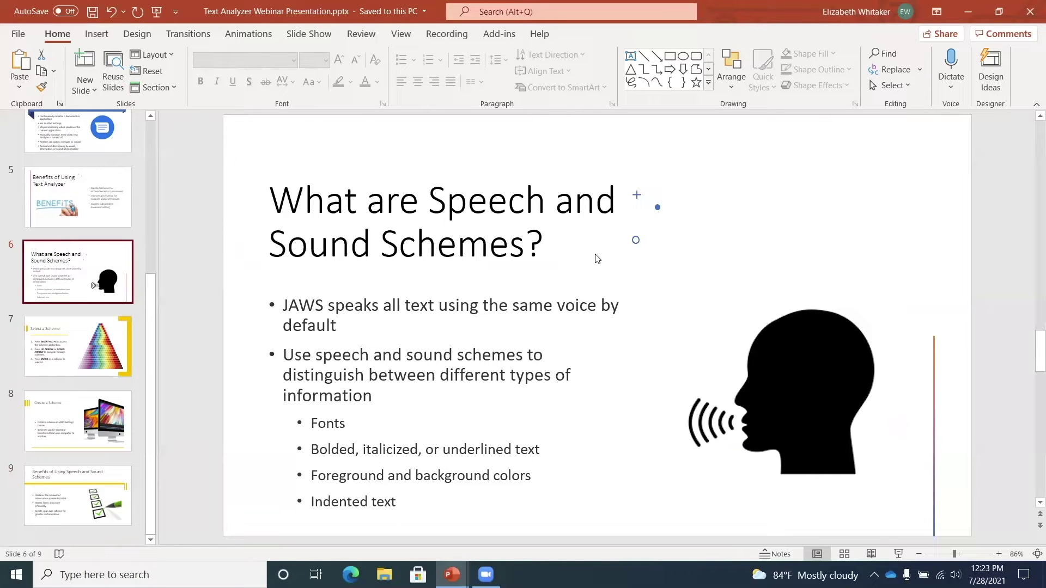
Step: Extend the slide selection from slide 6 through slides 7, 8 and 9, and have it announced
{"action": "key", "text": "shift+Down"}
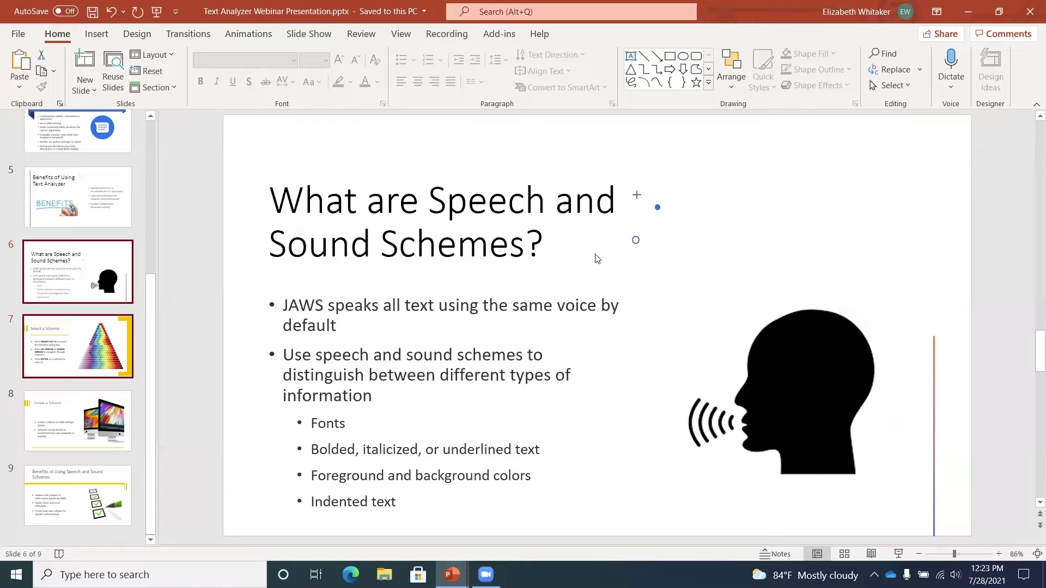
{"action": "key", "text": "shift+Down"}
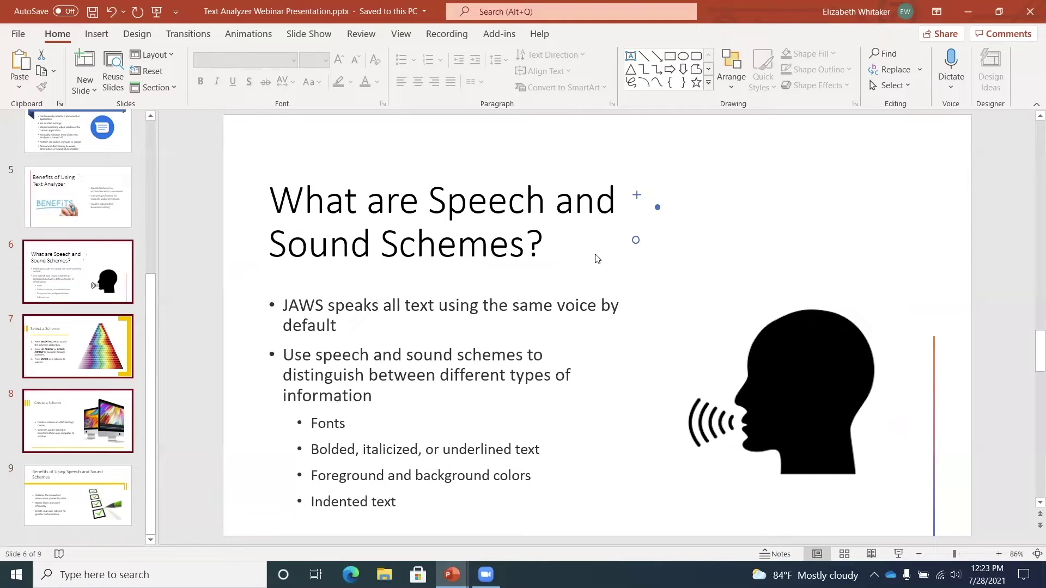
{"action": "key", "text": "shift+Down"}
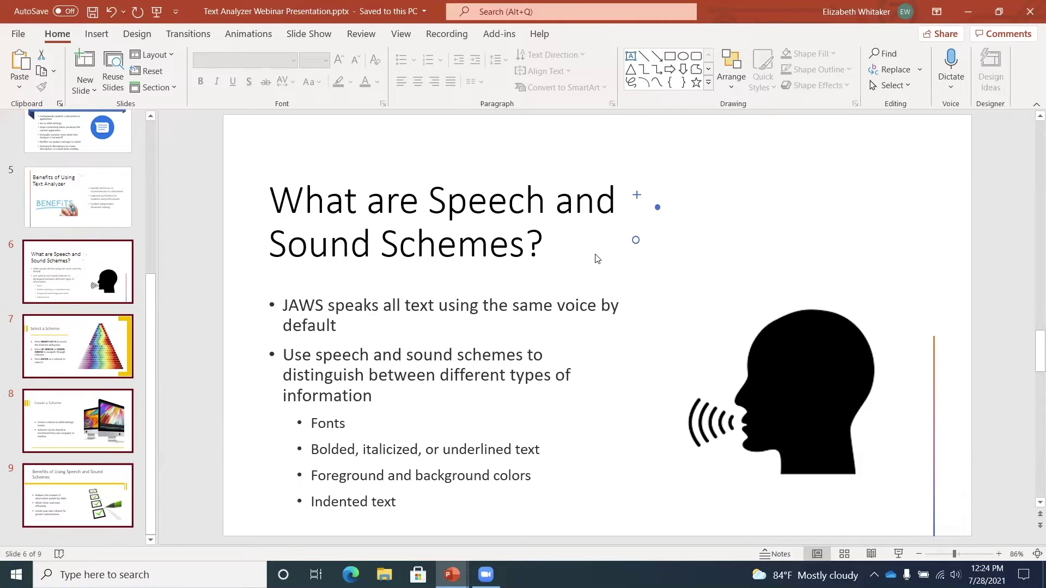
{"action": "key", "text": "Insert+shift+Down"}
Step: Move to slide 5, then switch to the Presentation1 window with the 'Speech and Sounds Schemes' slide
{"action": "key", "text": "Up"}
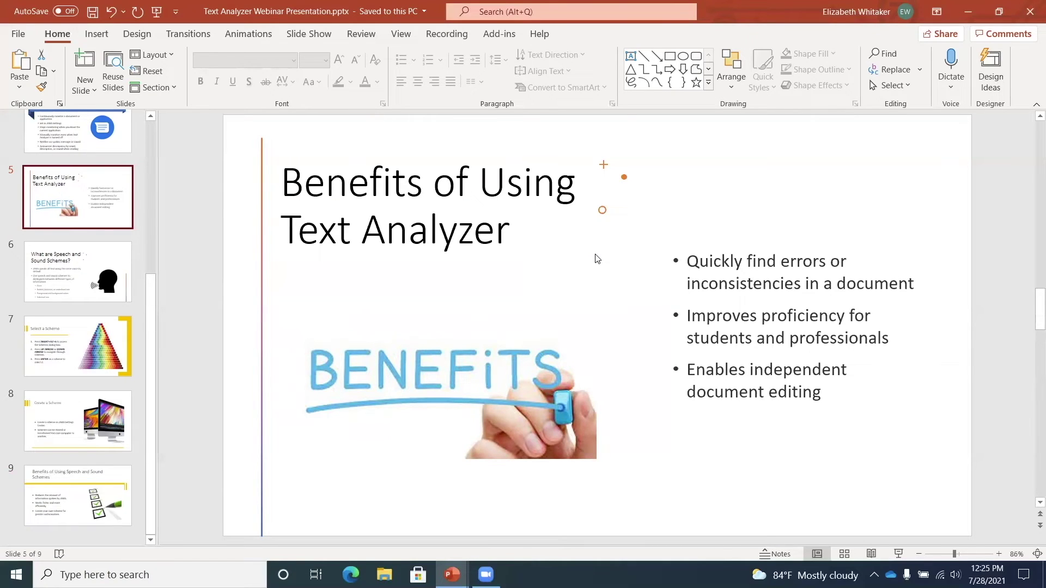
{"action": "key", "text": "ctrl+F6"}
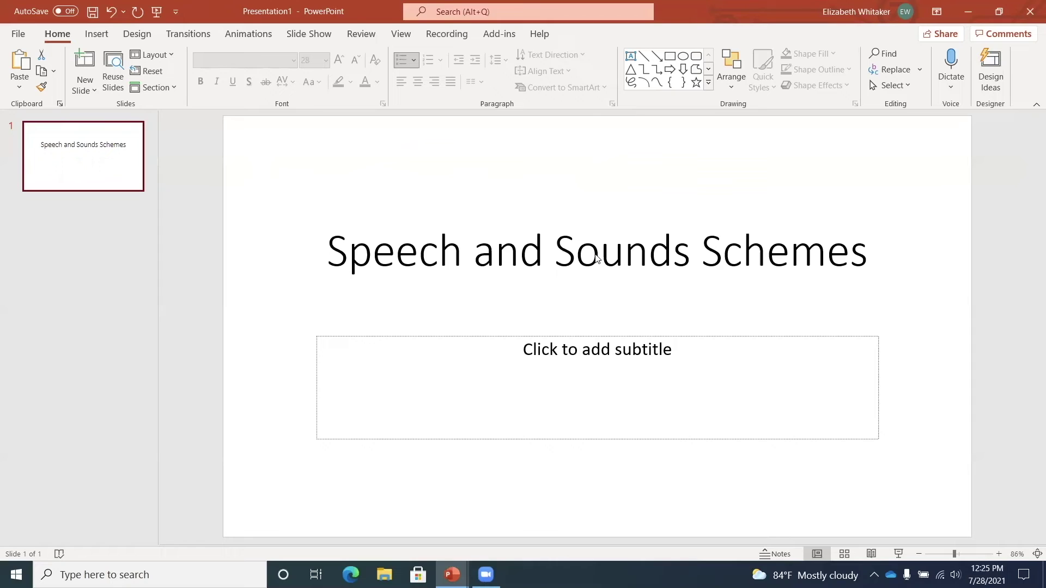
Step: Cycle focus backward through the ribbon, status bar and slide editing area to the thumbnail list
{"action": "key", "text": "shift+F6"}
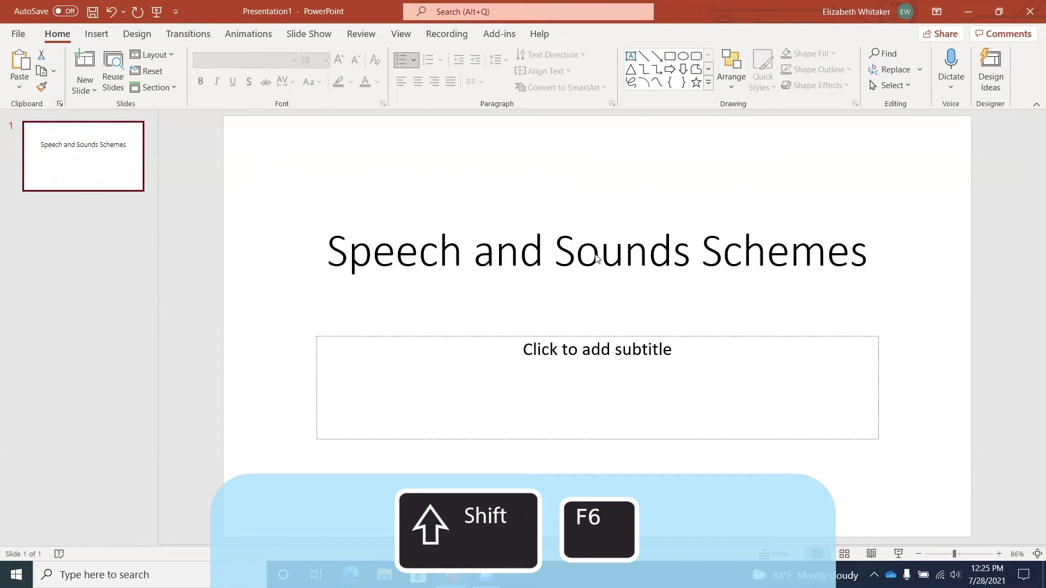
{"action": "key", "text": "shift+F6"}
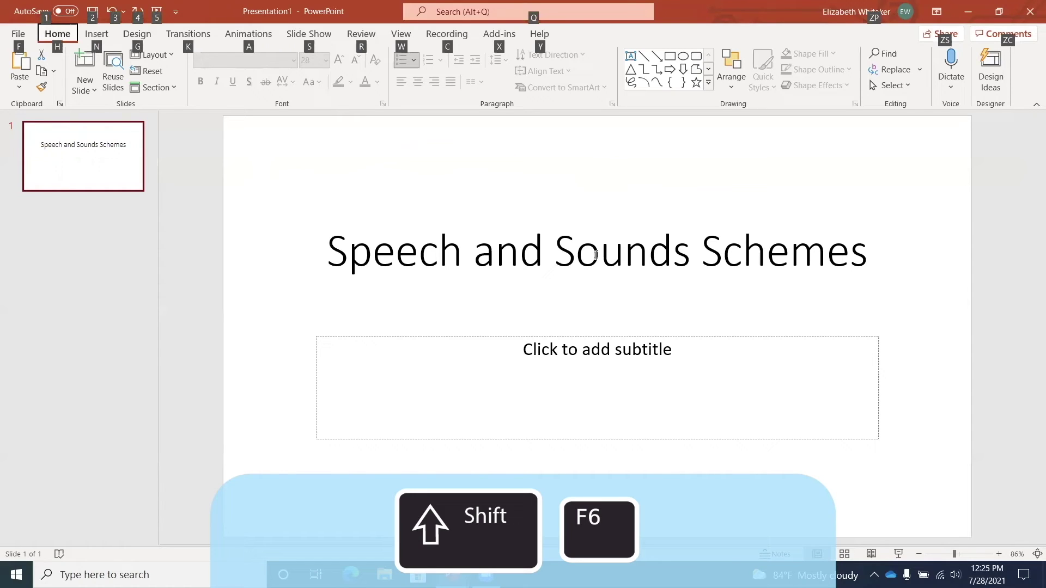
{"action": "key", "text": "shift+F6"}
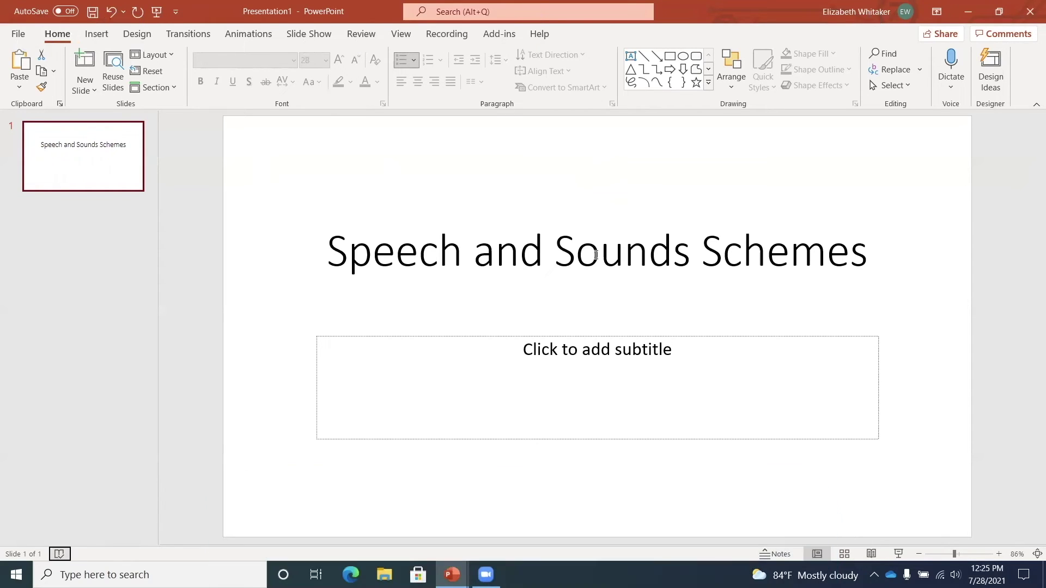
{"action": "key", "text": "shift+F6"}
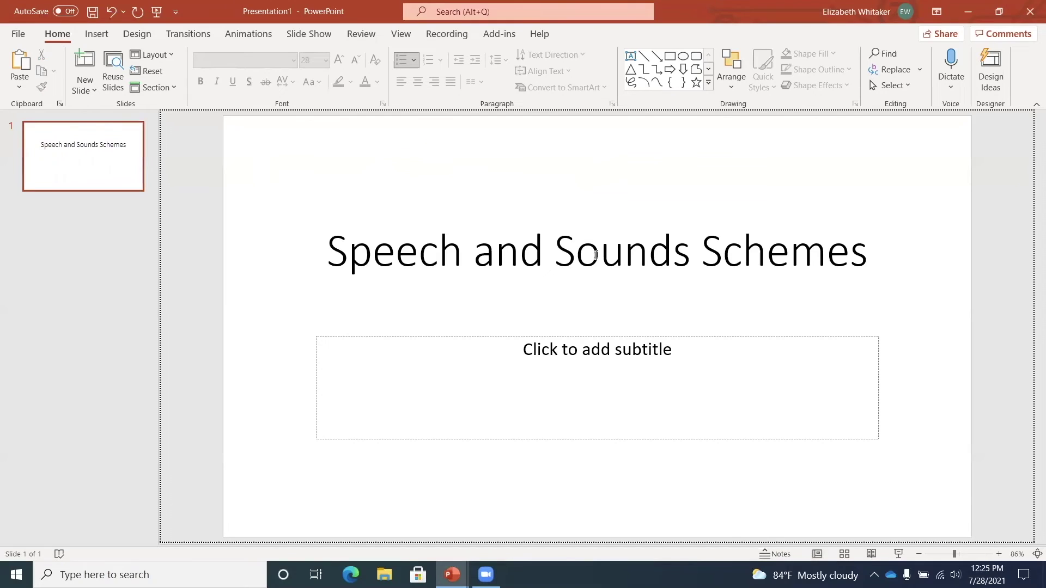
{"action": "key", "text": "shift+F6"}
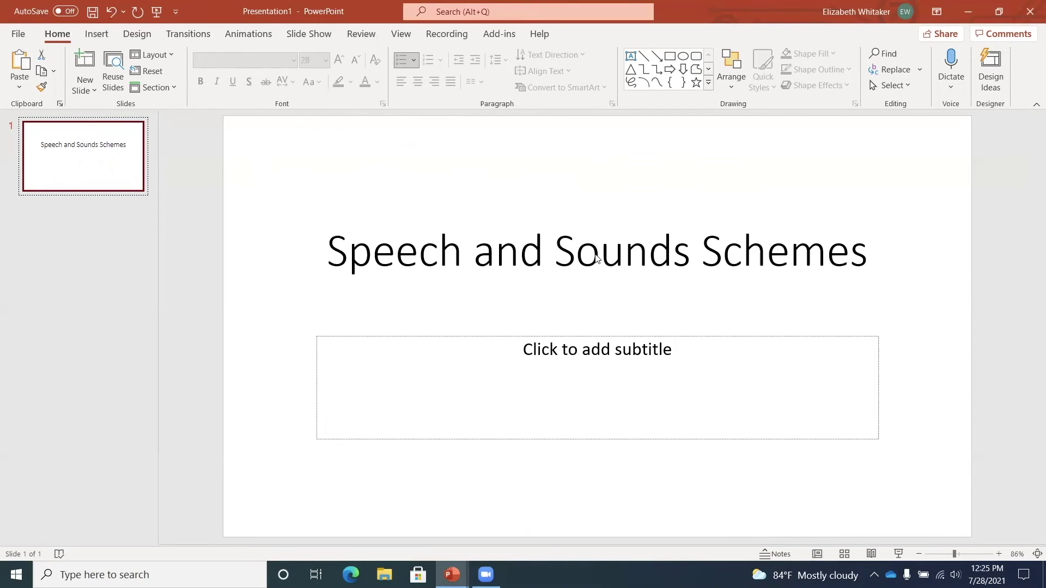